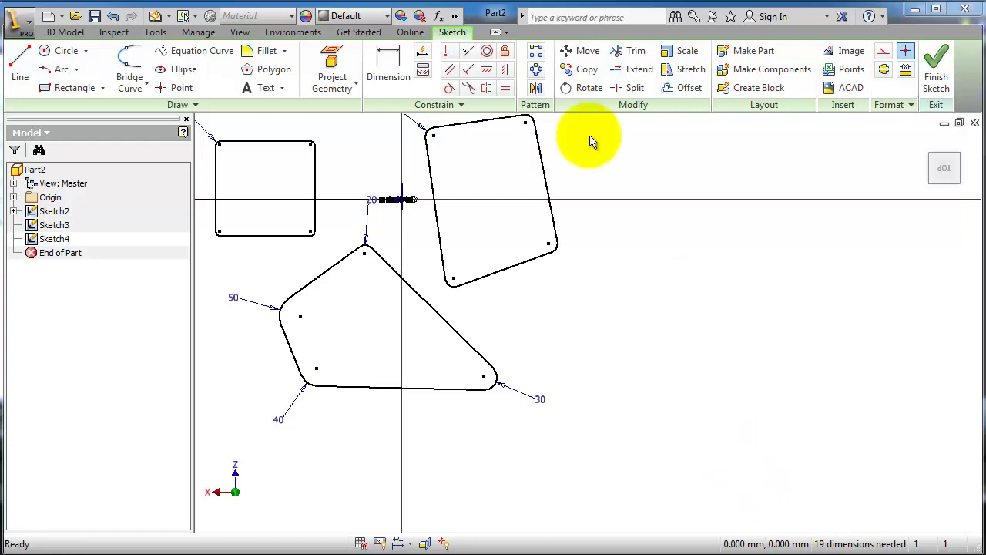
Start 2D Chamfer from the Fillet dropdown, move its dialog aside, and pan to free space.
{"action": "left_click", "coordinate": [285, 52]}
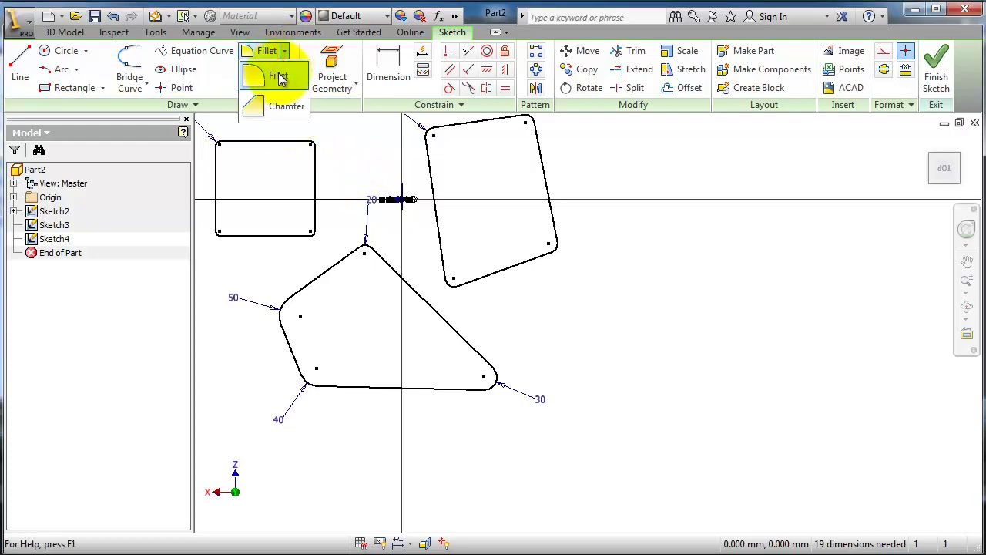
{"action": "left_click", "coordinate": [279, 113]}
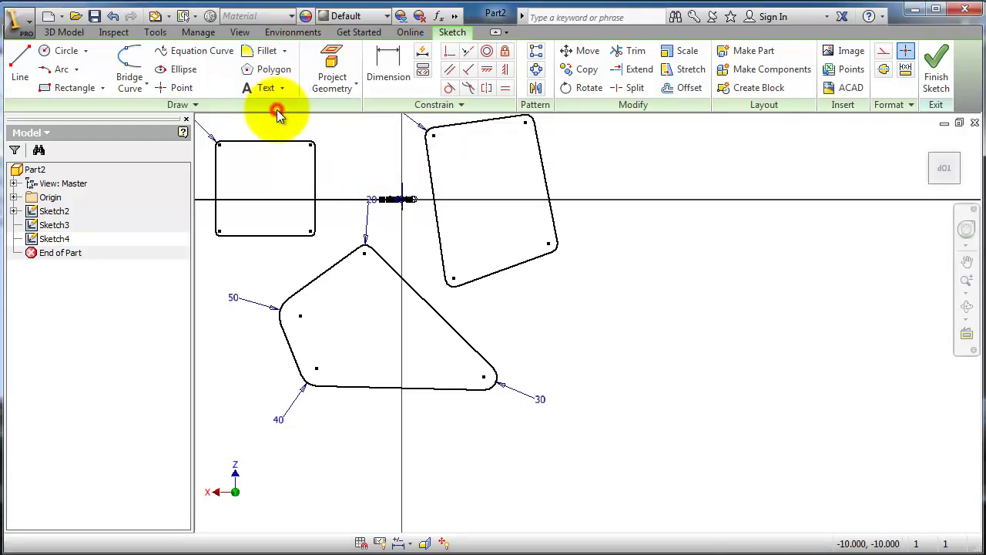
{"action": "mouse_move", "coordinate": [300, 124]}
{"action": "left_mouse_down"}
{"action": "mouse_move", "coordinate": [530, 135]}
{"action": "mouse_move", "coordinate": [814, 46]}
{"action": "left_mouse_up"}
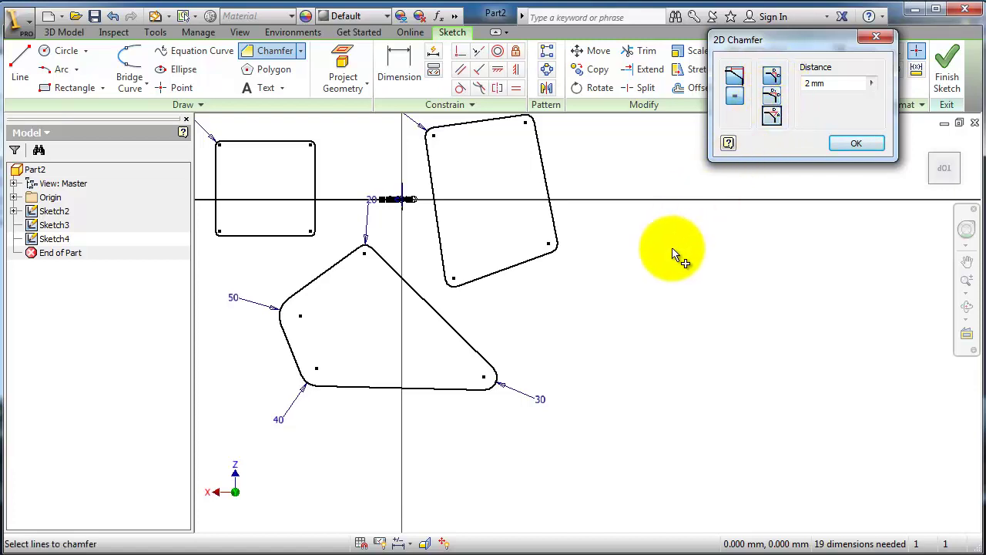
{"action": "mouse_move", "coordinate": [735, 284]}
{"action": "middle_mouse_down"}
{"action": "mouse_move", "coordinate": [700, 272]}
{"action": "mouse_move", "coordinate": [729, 273]}
{"action": "mouse_move", "coordinate": [737, 290]}
{"action": "mouse_move", "coordinate": [720, 276]}
{"action": "mouse_move", "coordinate": [678, 269]}
{"action": "middle_mouse_up"}
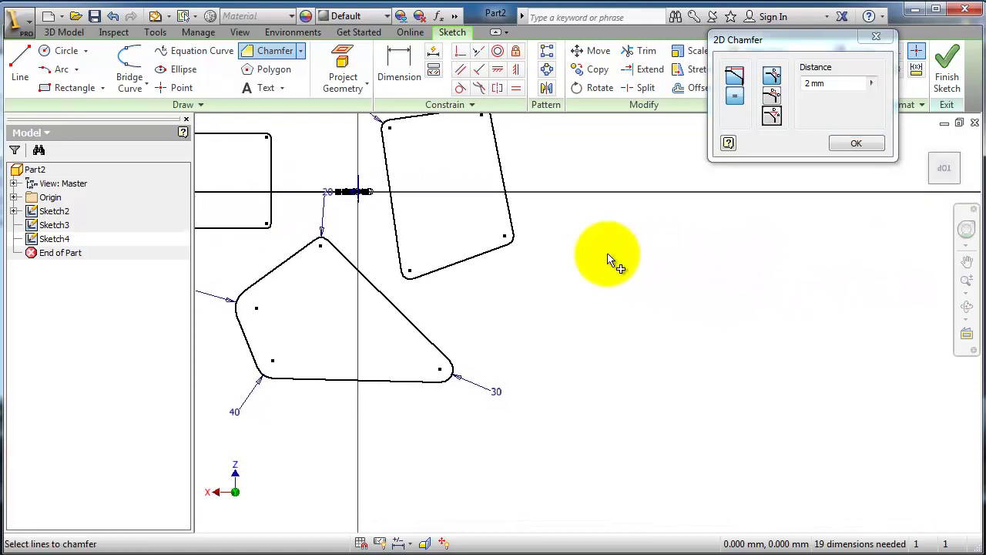
Draw a closed four-sided shape with the Line tool.
{"action": "left_click", "coordinate": [27, 66]}
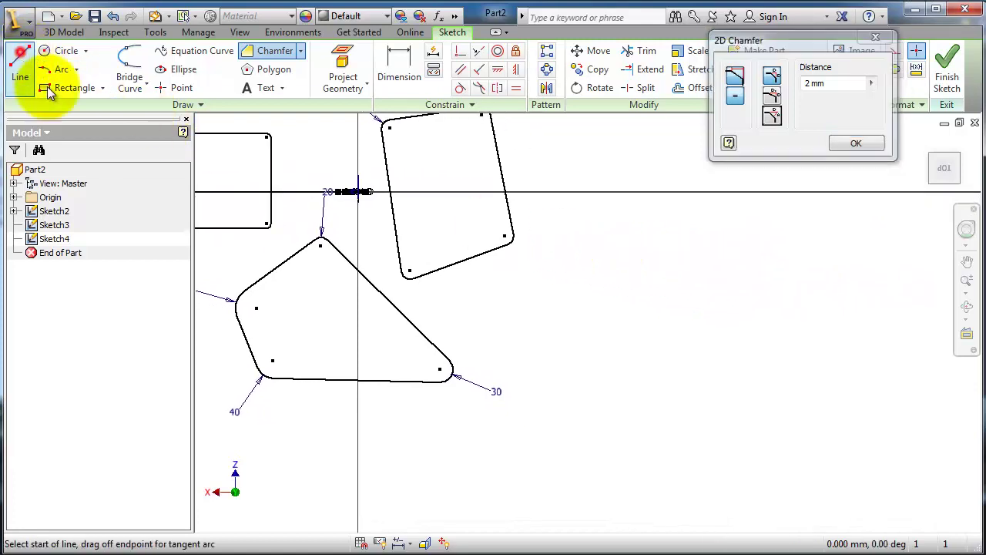
{"action": "left_click", "coordinate": [602, 246]}
{"action": "left_click", "coordinate": [546, 493]}
{"action": "left_click", "coordinate": [757, 420]}
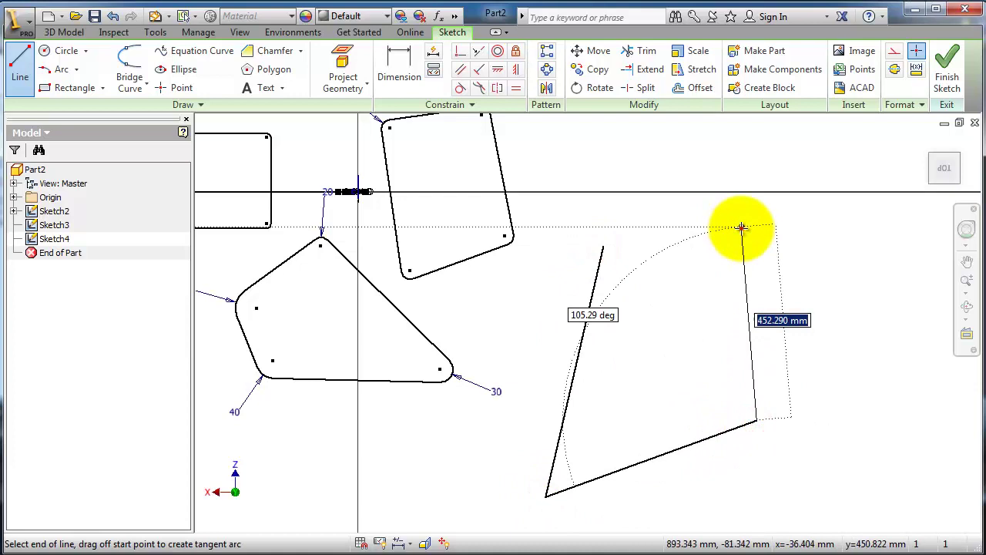
{"action": "left_click", "coordinate": [742, 228]}
{"action": "left_click", "coordinate": [602, 247]}
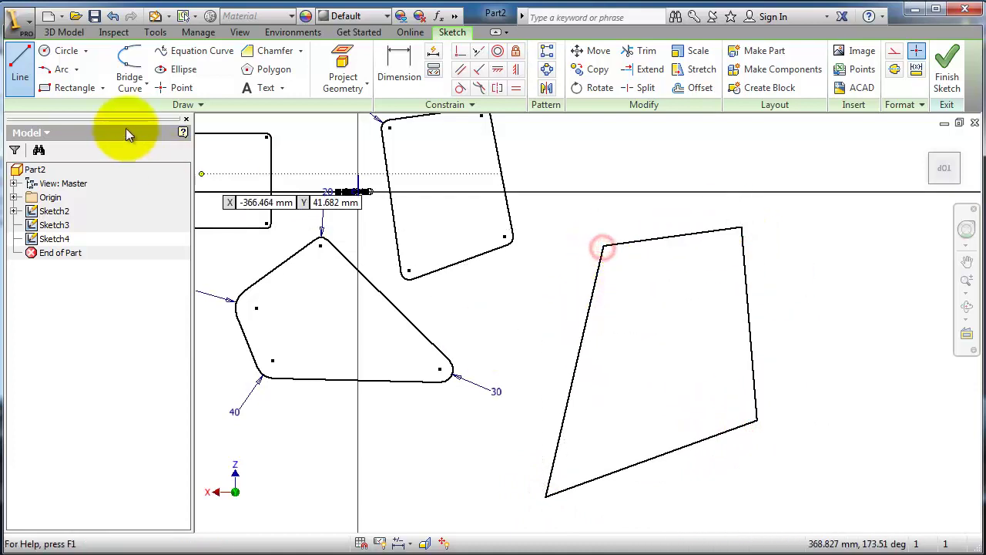
Draw a two-point rectangle right of the shape and reopen 2D Chamfer.
{"action": "left_click", "coordinate": [69, 88]}
{"action": "scroll", "coordinate": [840, 202], "scroll_direction": "down", "scroll_amount": 2}
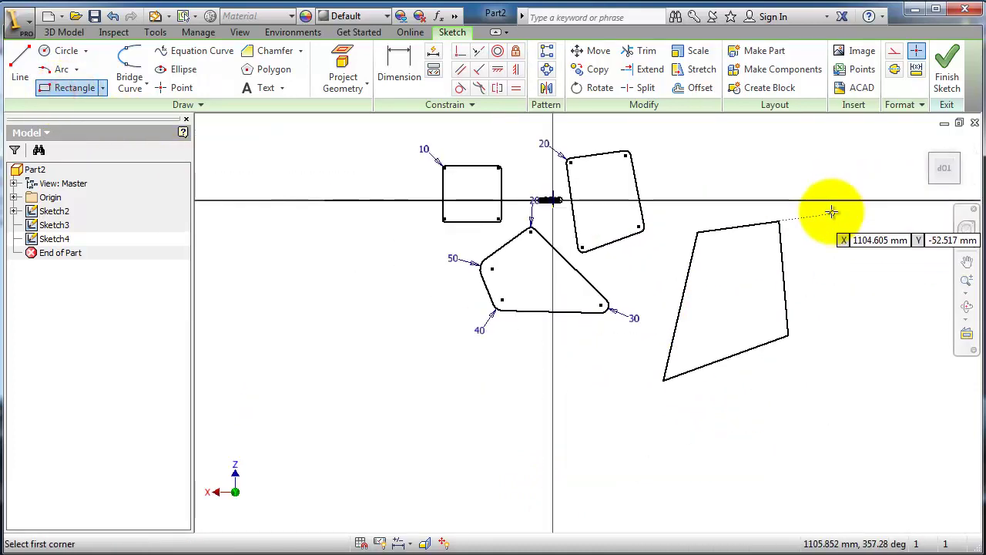
{"action": "left_click", "coordinate": [826, 252]}
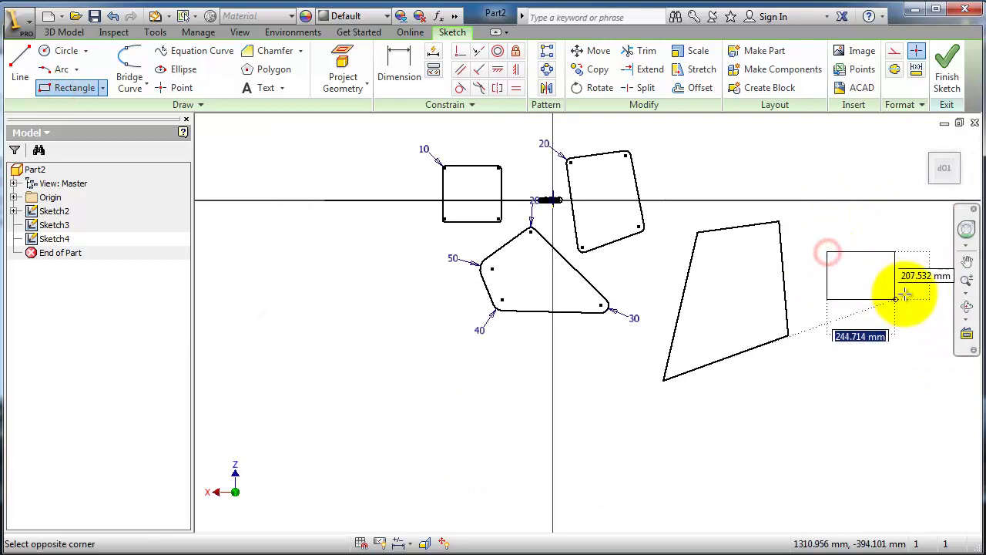
{"action": "left_click", "coordinate": [926, 301]}
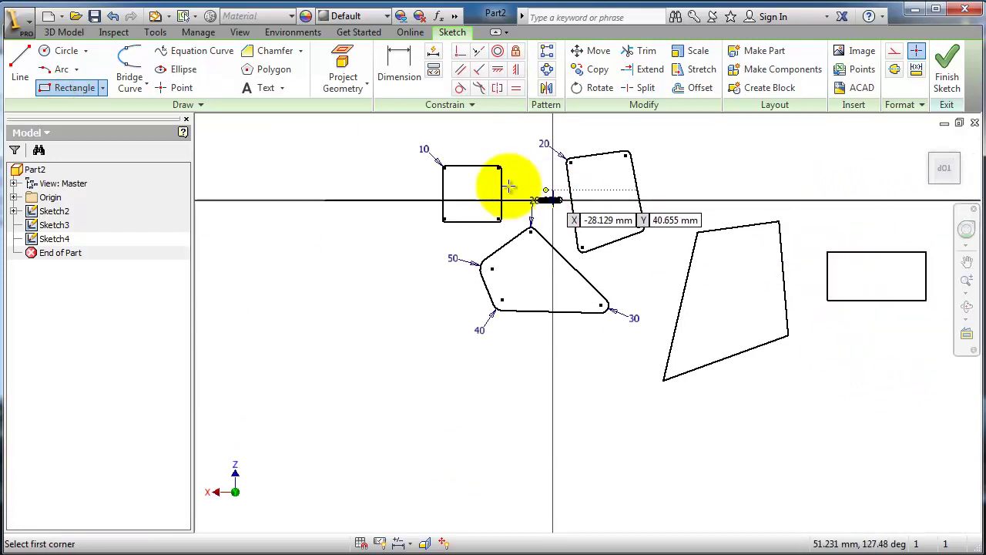
{"action": "left_click", "coordinate": [276, 54]}
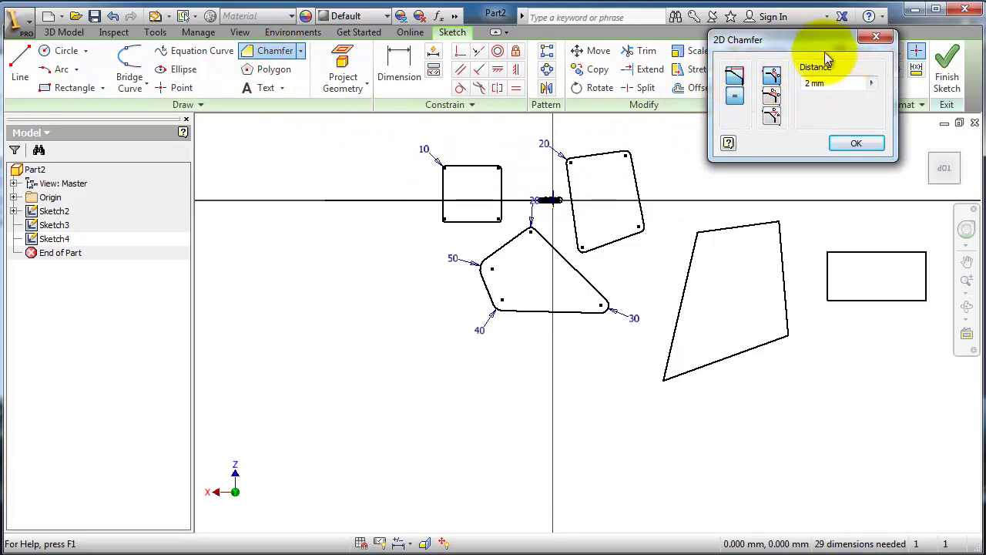
Set the chamfer distance to 10 mm and chamfer the quadrilateral's top-left corner.
{"action": "left_click_drag", "start_coordinate": [818, 50], "coordinate": [796, 49]}
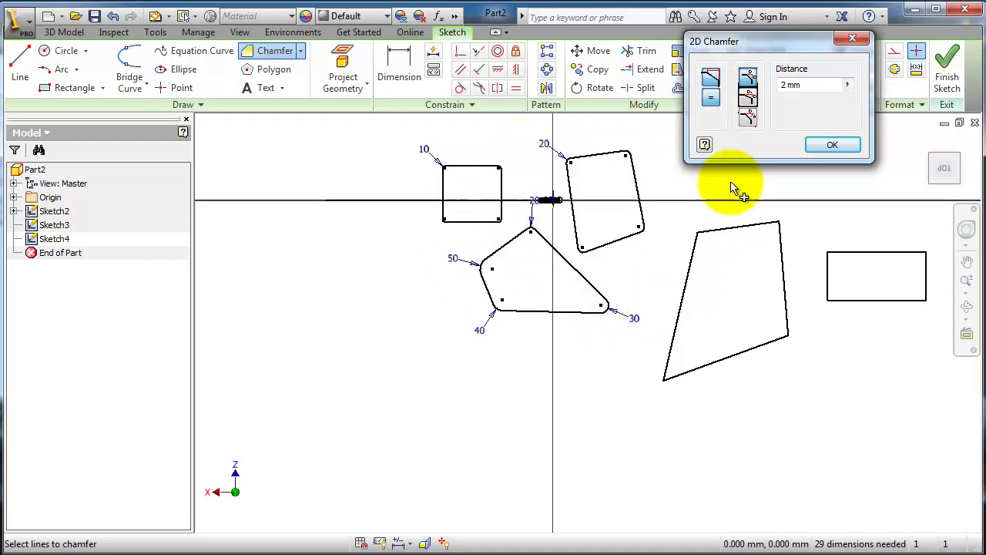
{"action": "left_click_drag", "start_coordinate": [811, 83], "coordinate": [791, 86]}
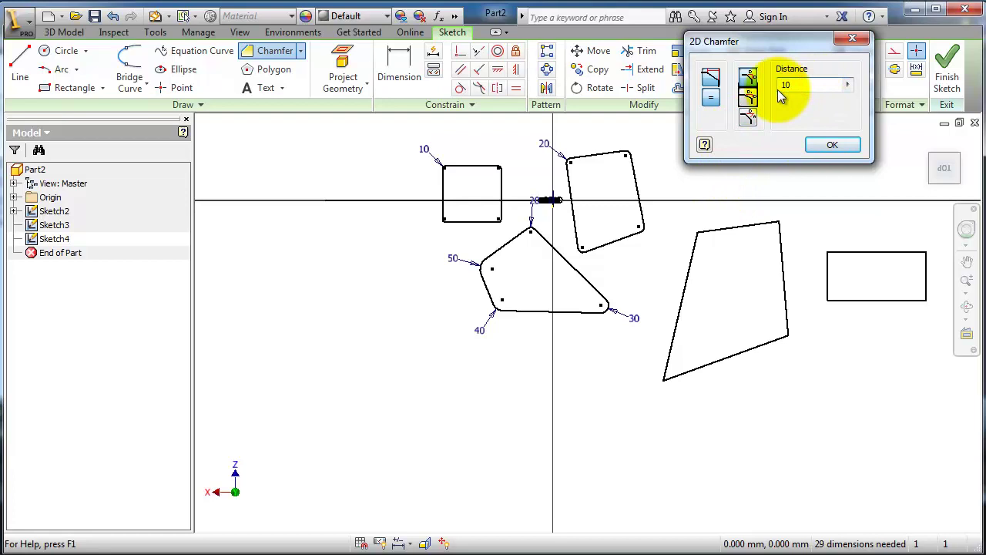
{"action": "left_click", "coordinate": [698, 236]}
{"action": "scroll", "coordinate": [714, 239], "scroll_direction": "up", "scroll_amount": 5}
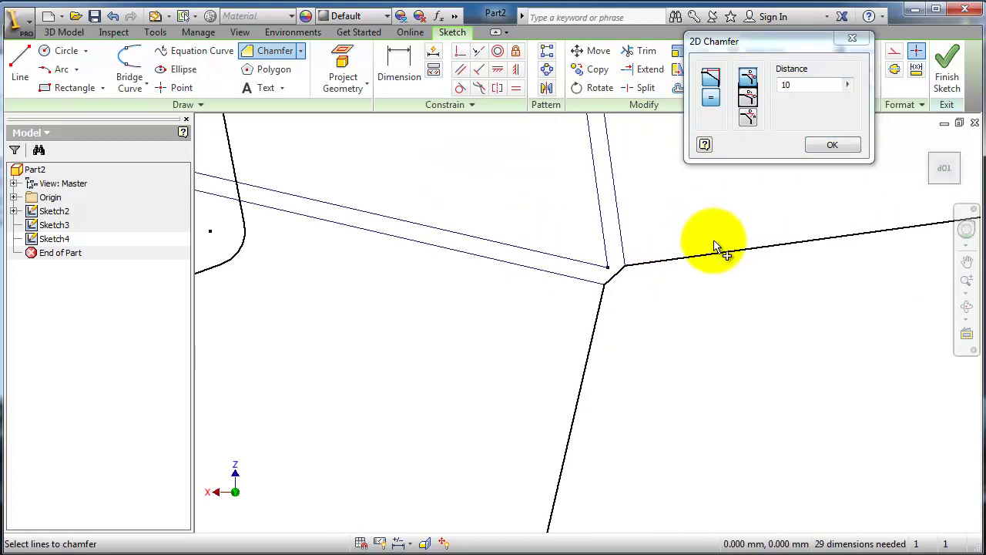
{"action": "middle_click_drag", "start_coordinate": [801, 329], "coordinate": [685, 330]}
{"action": "scroll", "coordinate": [695, 334], "scroll_direction": "down", "scroll_amount": 5}
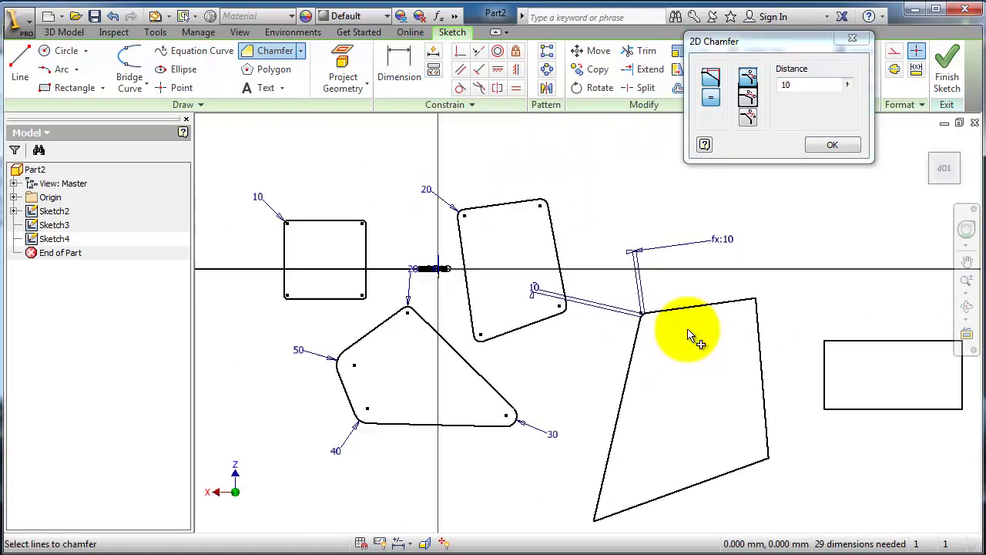
{"action": "scroll", "coordinate": [690, 301], "scroll_direction": "up", "scroll_amount": 4}
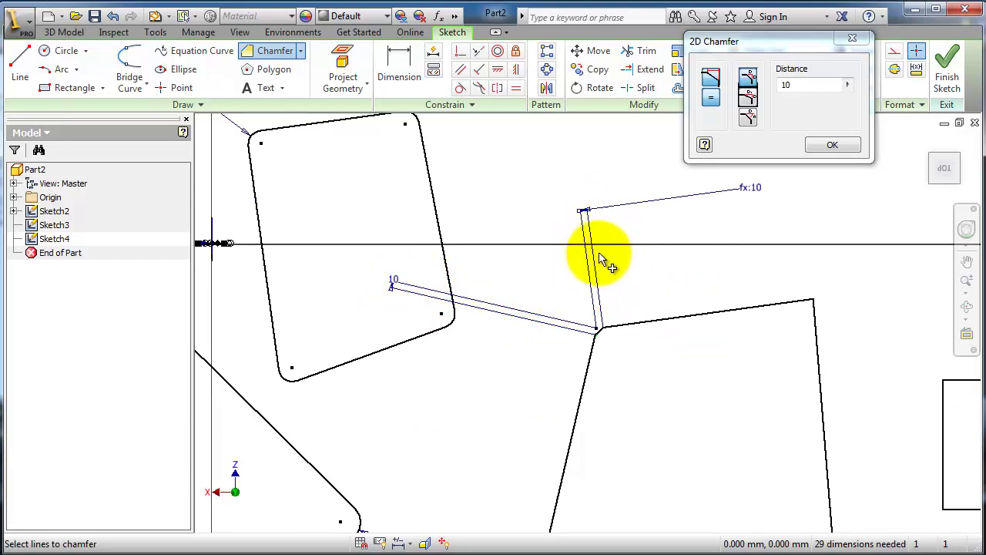
{"action": "mouse_move", "coordinate": [699, 385]}
{"action": "middle_mouse_down"}
{"action": "mouse_move", "coordinate": [650, 352]}
{"action": "mouse_move", "coordinate": [680, 319]}
{"action": "mouse_move", "coordinate": [660, 303]}
{"action": "middle_mouse_up"}
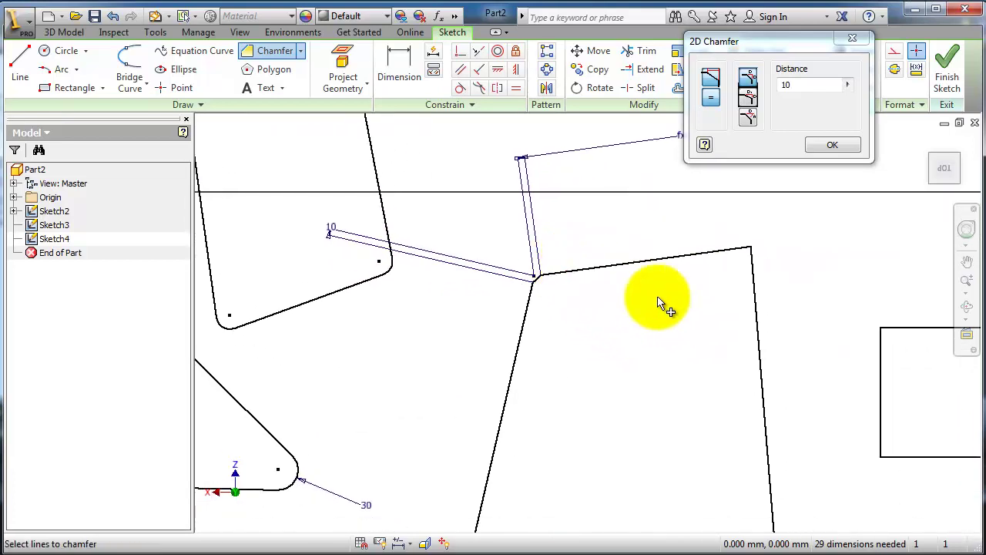
Change the distance to 50 mm and chamfer the quadrilateral's top-right corner.
{"action": "double_click", "coordinate": [796, 83]}
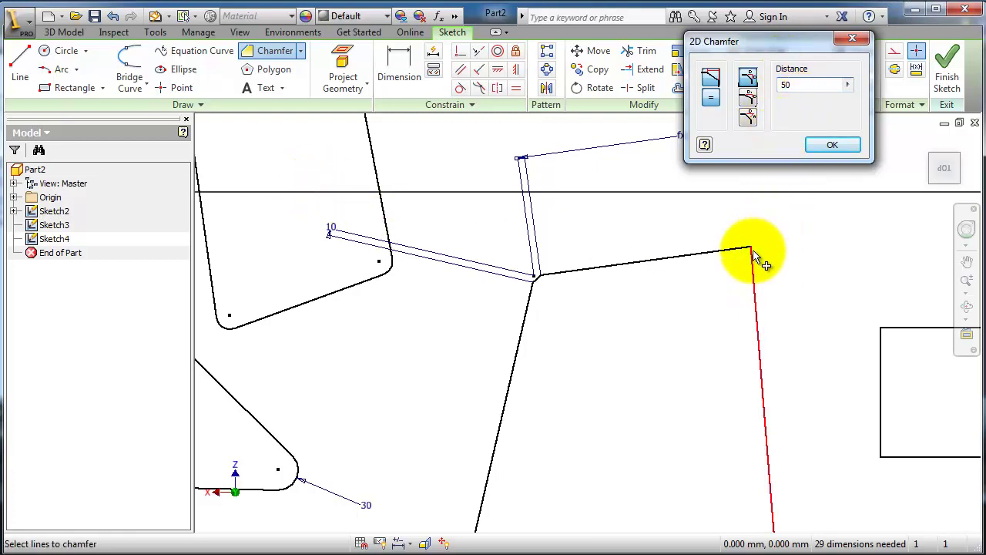
{"action": "left_click", "coordinate": [754, 253]}
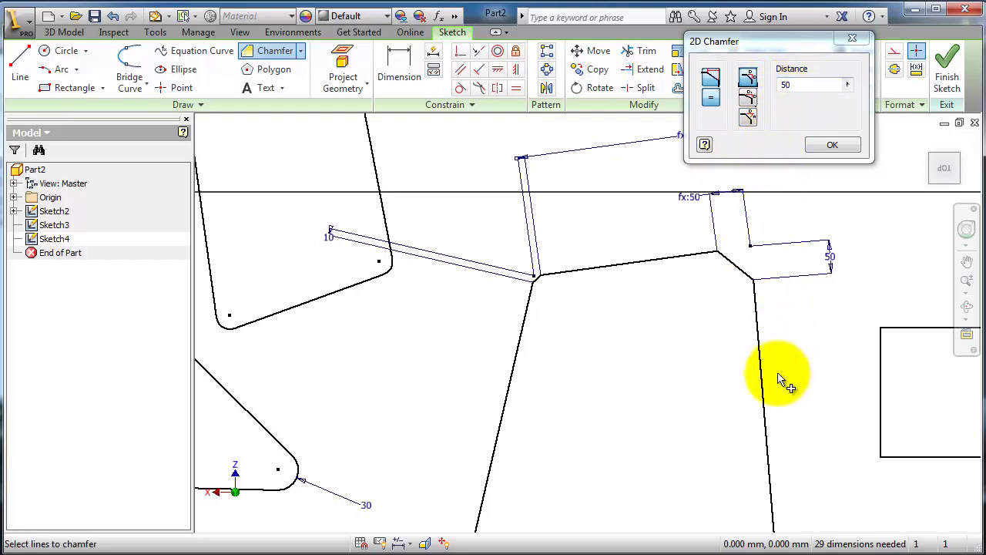
{"action": "mouse_move", "coordinate": [779, 379]}
{"action": "middle_mouse_down"}
{"action": "mouse_move", "coordinate": [753, 285]}
{"action": "mouse_move", "coordinate": [685, 295]}
{"action": "middle_mouse_up"}
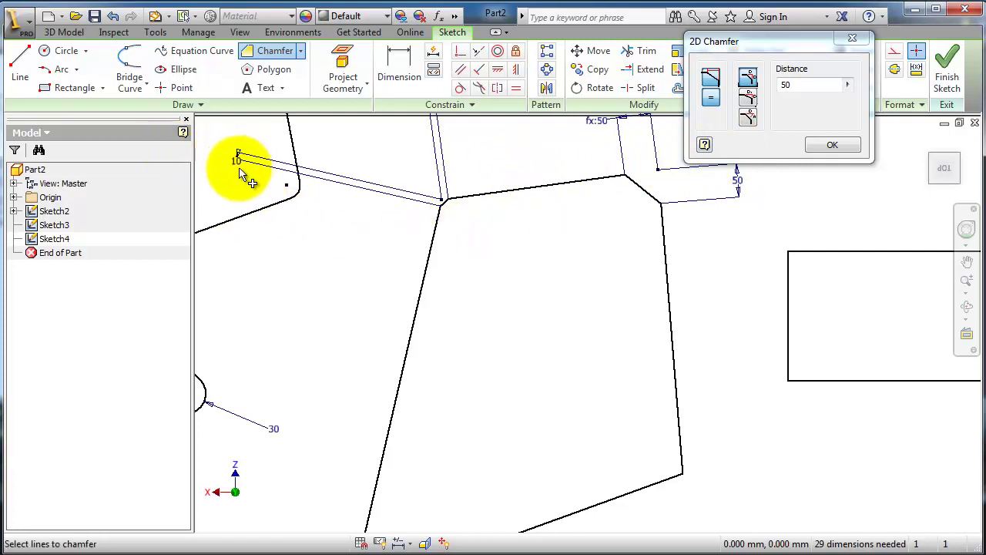
{"action": "mouse_move", "coordinate": [305, 260]}
{"action": "middle_mouse_down"}
{"action": "mouse_move", "coordinate": [533, 326]}
{"action": "mouse_move", "coordinate": [519, 403]}
{"action": "mouse_move", "coordinate": [409, 315]}
{"action": "mouse_move", "coordinate": [378, 249]}
{"action": "mouse_move", "coordinate": [385, 342]}
{"action": "middle_mouse_up"}
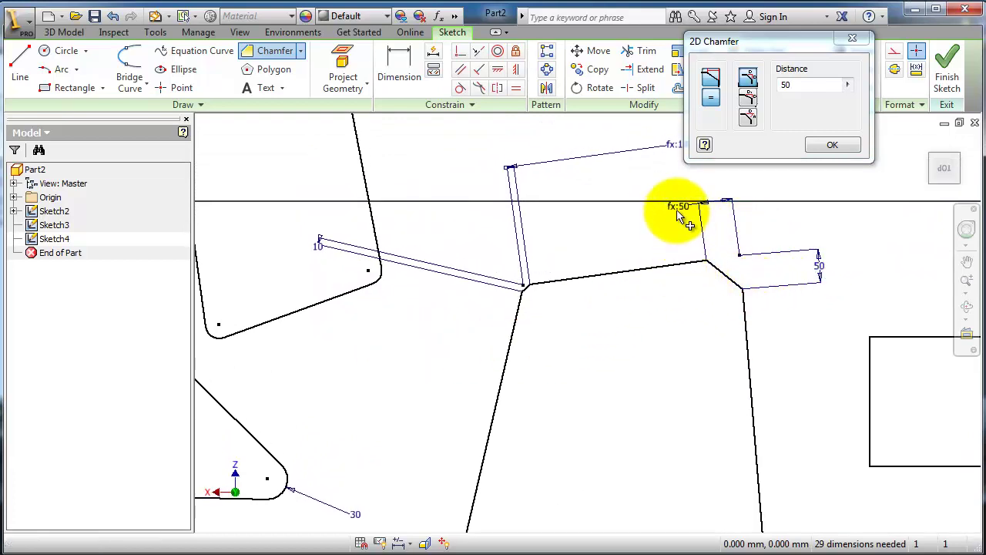
{"action": "mouse_move", "coordinate": [695, 411]}
{"action": "middle_mouse_down"}
{"action": "mouse_move", "coordinate": [627, 356]}
{"action": "mouse_move", "coordinate": [609, 224]}
{"action": "mouse_move", "coordinate": [585, 292]}
{"action": "mouse_move", "coordinate": [599, 316]}
{"action": "mouse_move", "coordinate": [570, 267]}
{"action": "mouse_move", "coordinate": [583, 272]}
{"action": "middle_mouse_up"}
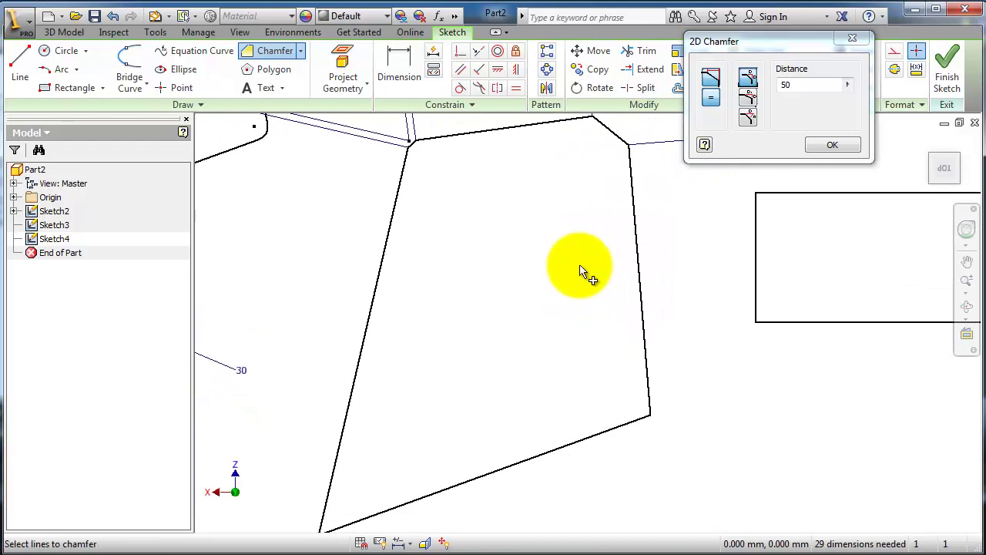
Switch to two-distance chamfer mode with Distance1 50 and Distance2 10.
{"action": "left_click", "coordinate": [751, 99]}
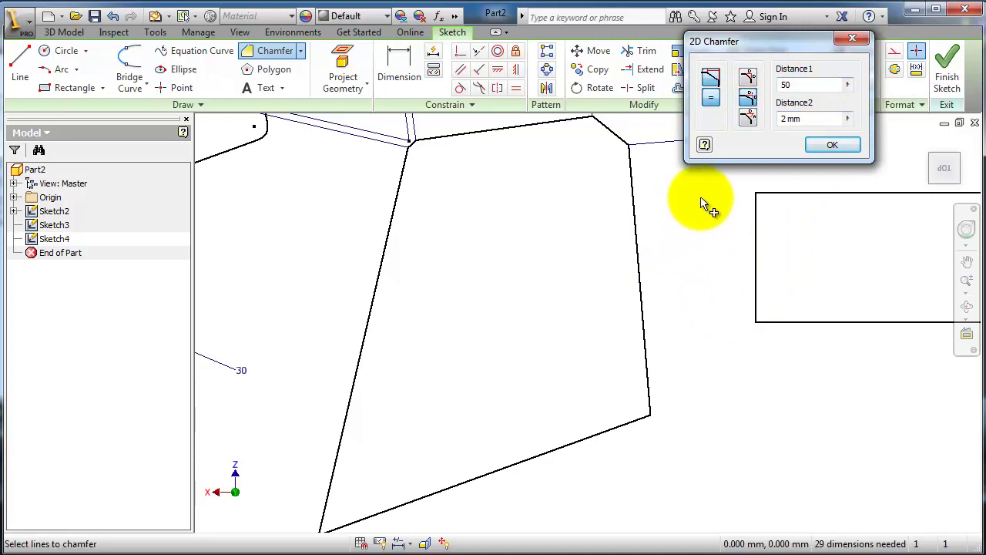
{"action": "mouse_move", "coordinate": [687, 263]}
{"action": "middle_mouse_down"}
{"action": "mouse_move", "coordinate": [672, 262]}
{"action": "mouse_move", "coordinate": [648, 359]}
{"action": "middle_mouse_up"}
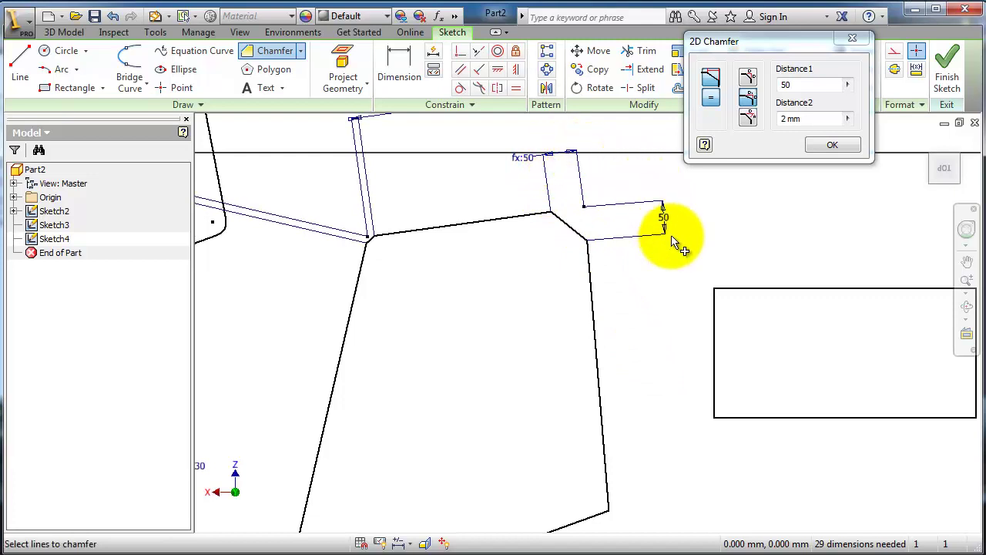
{"action": "mouse_move", "coordinate": [667, 482]}
{"action": "middle_mouse_down"}
{"action": "mouse_move", "coordinate": [645, 341]}
{"action": "mouse_move", "coordinate": [598, 375]}
{"action": "middle_mouse_up"}
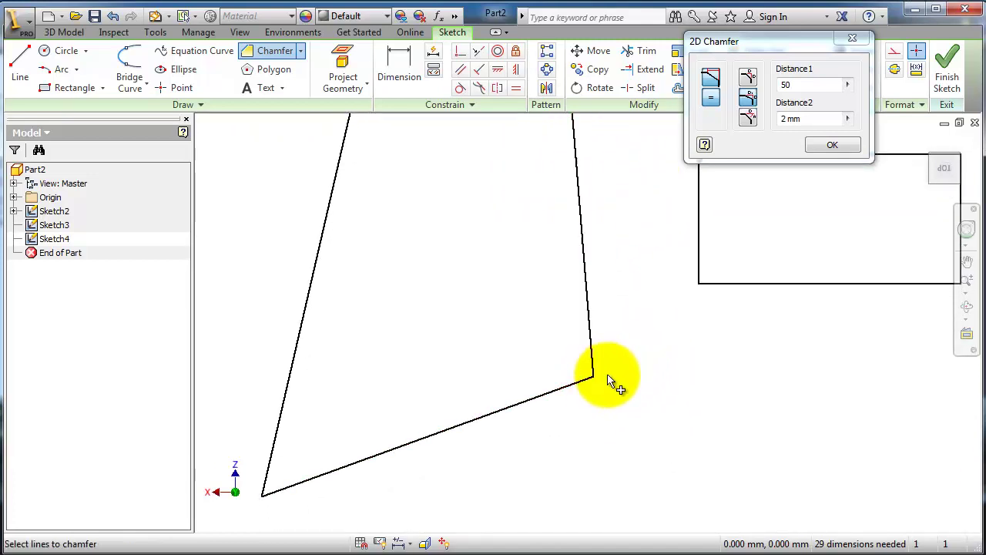
{"action": "left_click_drag", "start_coordinate": [815, 121], "coordinate": [771, 121]}
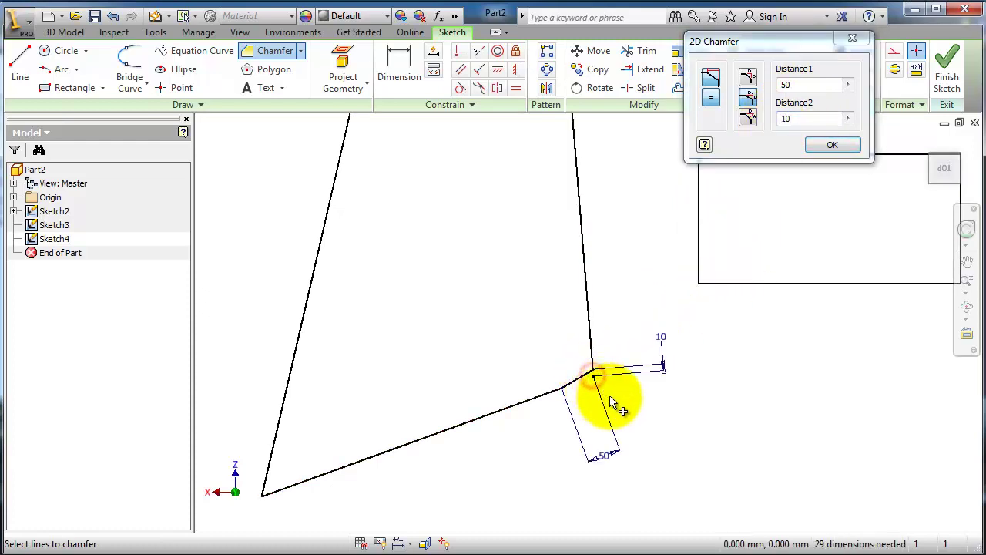
{"action": "middle_click_drag", "start_coordinate": [576, 433], "coordinate": [586, 375]}
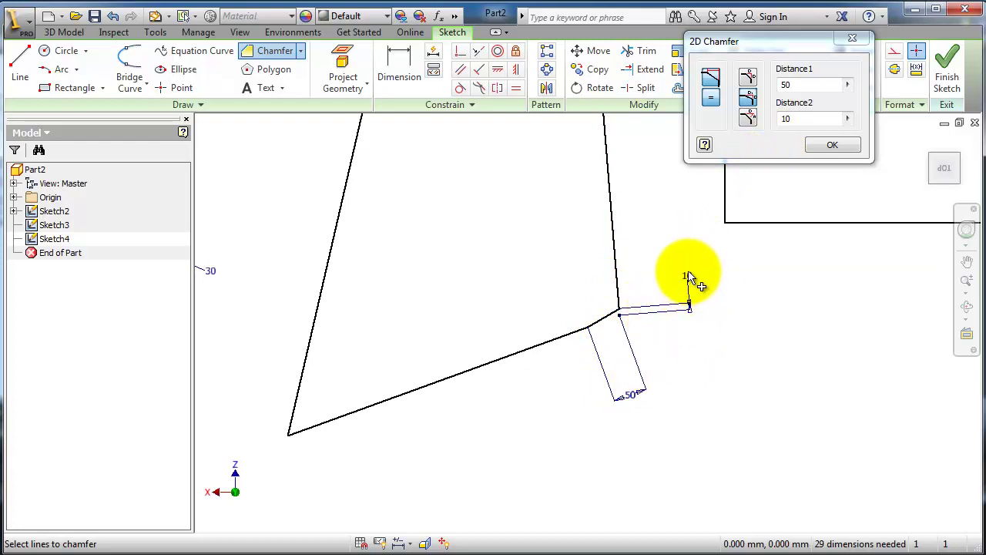
{"action": "double_click", "coordinate": [795, 85]}
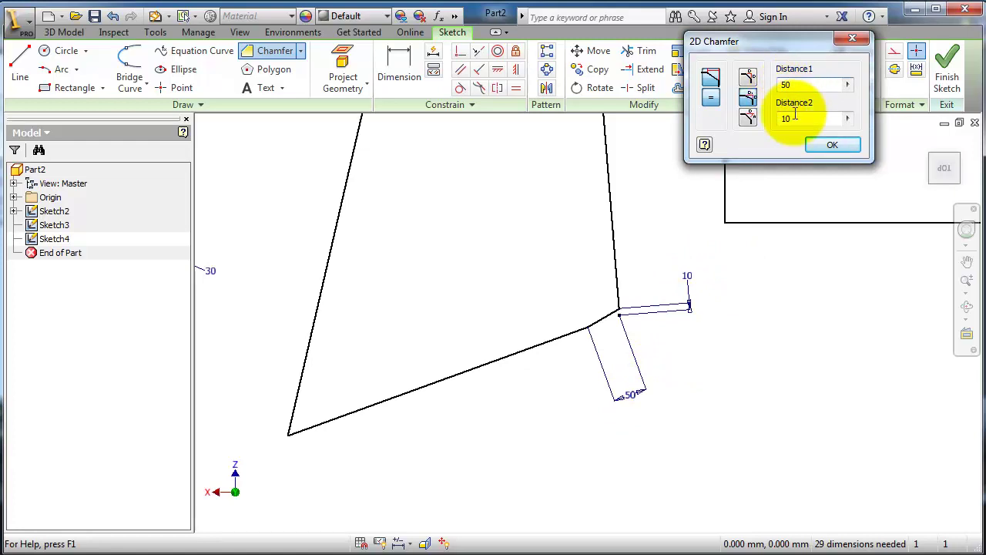
{"action": "left_click", "coordinate": [791, 119]}
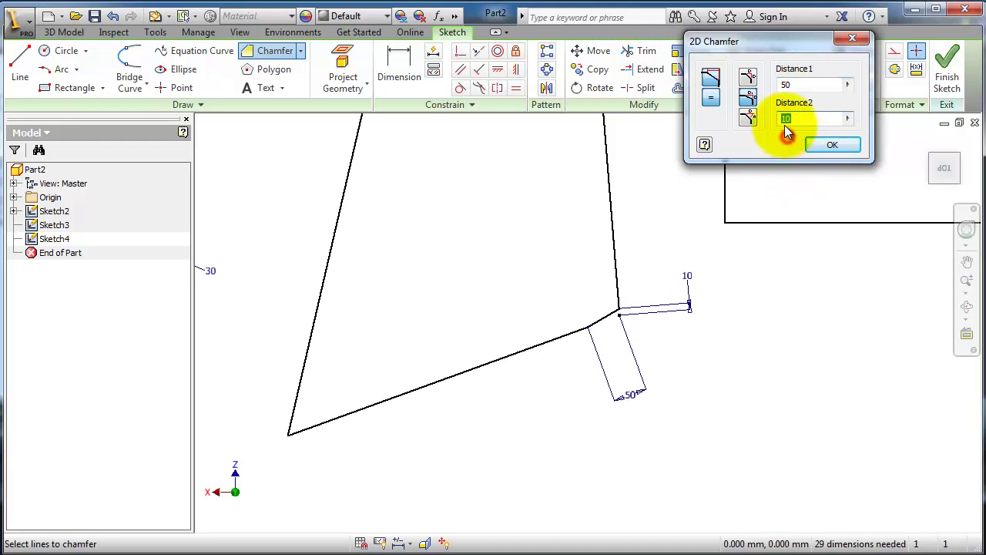
Apply the 50/10 chamfer to the lower-right corner's vertical and lower lines, then finish.
{"action": "left_click", "coordinate": [616, 295]}
{"action": "left_click", "coordinate": [571, 336]}
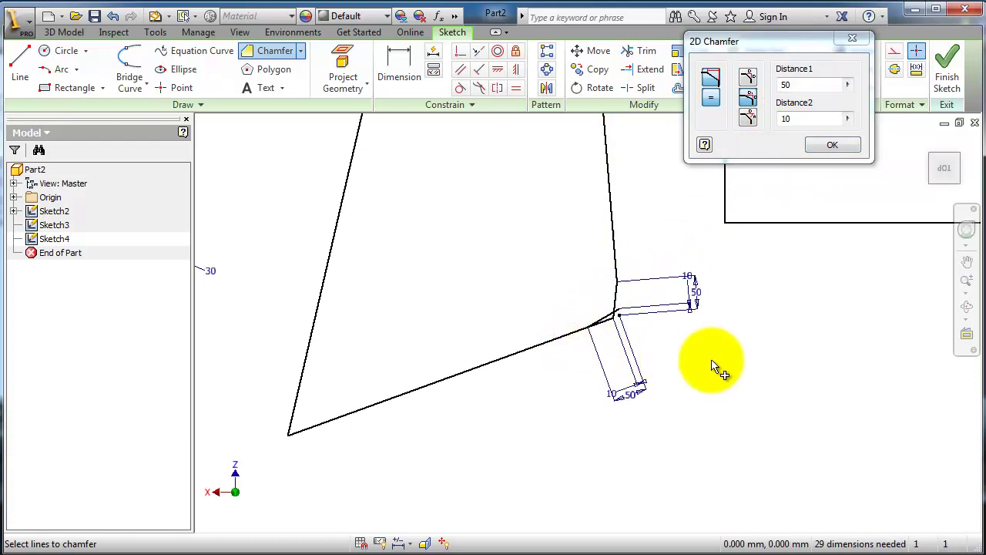
{"action": "scroll", "coordinate": [647, 329], "scroll_direction": "down", "scroll_amount": 2}
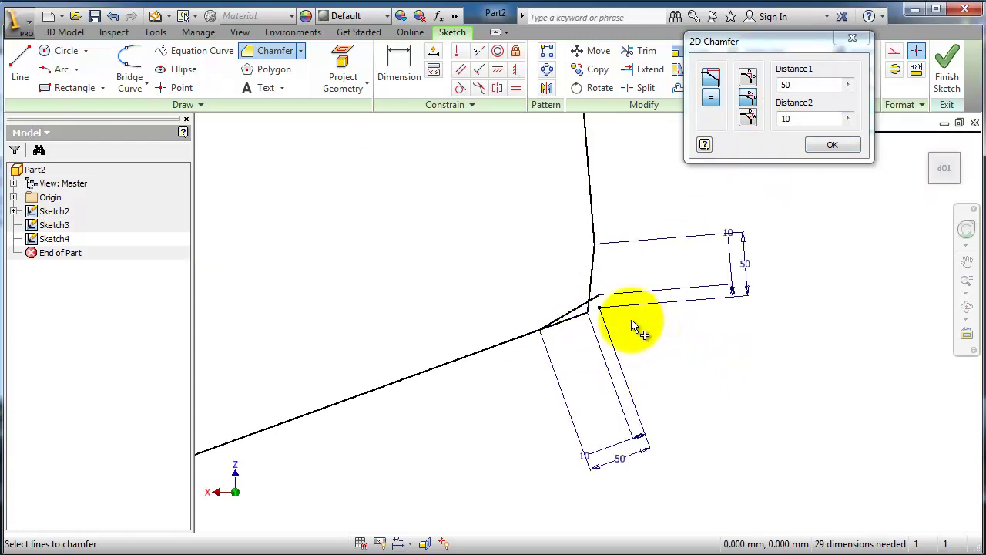
{"action": "scroll", "coordinate": [631, 327], "scroll_direction": "down", "scroll_amount": 2}
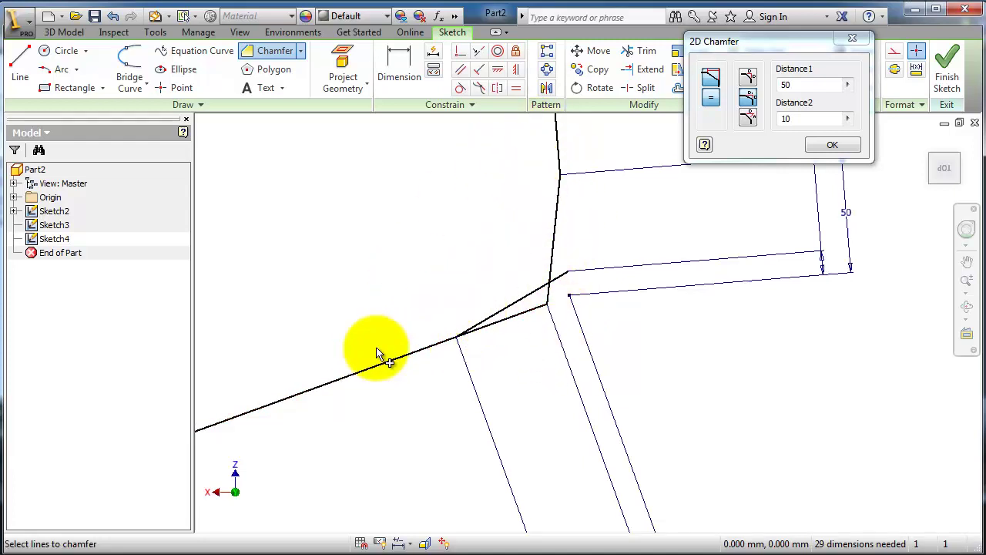
{"action": "mouse_move", "coordinate": [424, 308]}
{"action": "middle_mouse_down"}
{"action": "mouse_move", "coordinate": [446, 286]}
{"action": "mouse_move", "coordinate": [496, 301]}
{"action": "middle_mouse_up"}
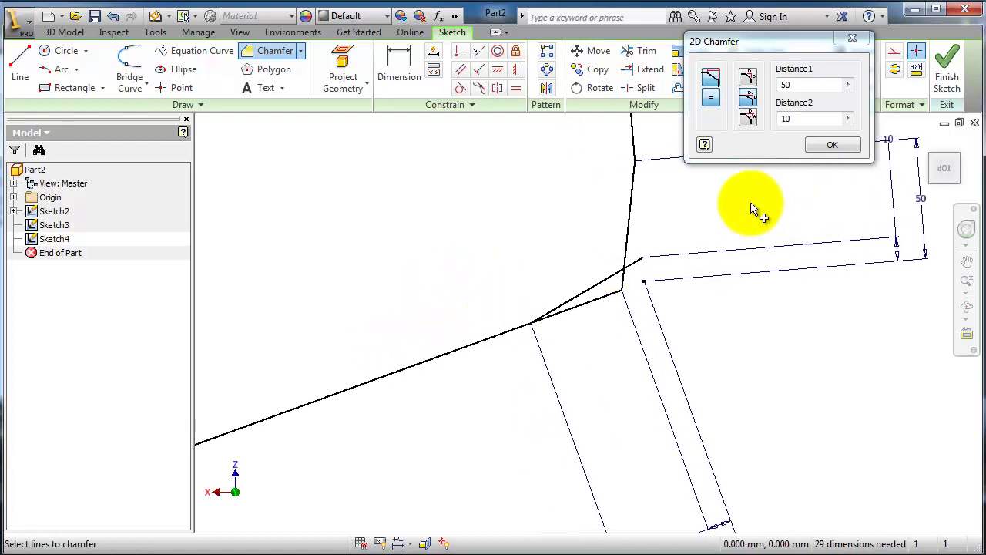
{"action": "left_click", "coordinate": [606, 281]}
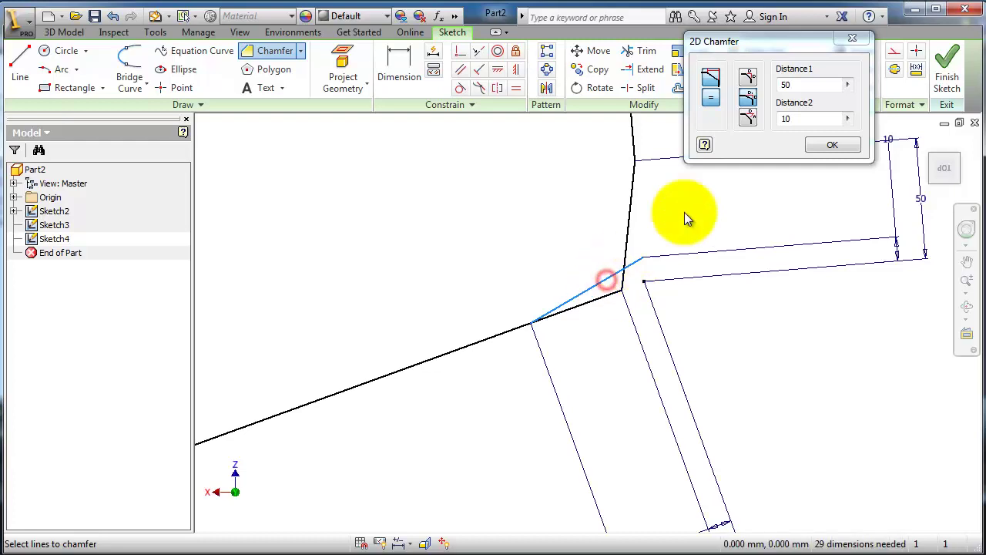
{"action": "left_click", "coordinate": [843, 150]}
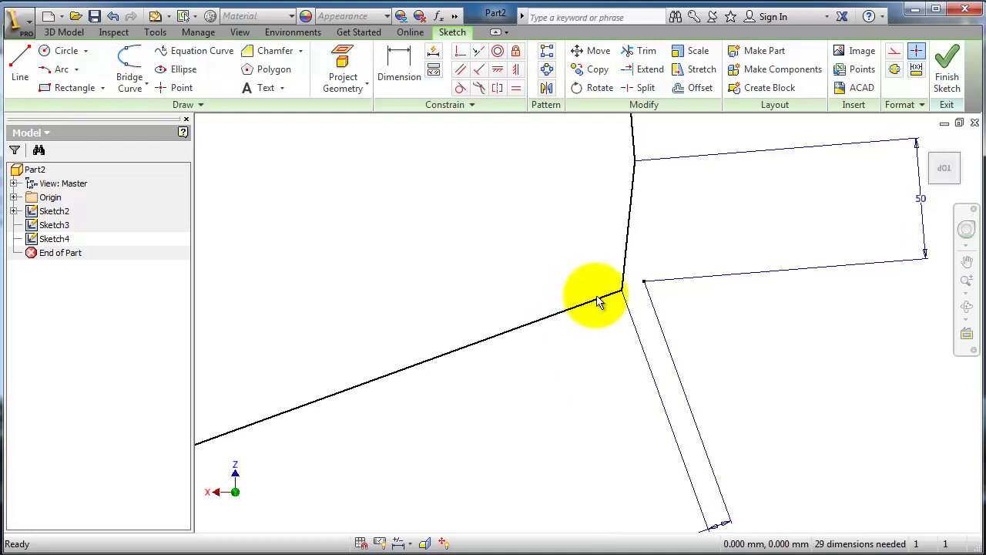
{"action": "scroll", "coordinate": [616, 304], "scroll_direction": "up", "scroll_amount": 3}
Chamfer the rectangle's top-right corner in distance-angle mode, 50 mm at 45°.
{"action": "key", "text": "F2"}
{"action": "mouse_move", "coordinate": [590, 387]}
{"action": "left_mouse_down"}
{"action": "mouse_move", "coordinate": [715, 385]}
{"action": "mouse_move", "coordinate": [727, 398]}
{"action": "left_mouse_up"}
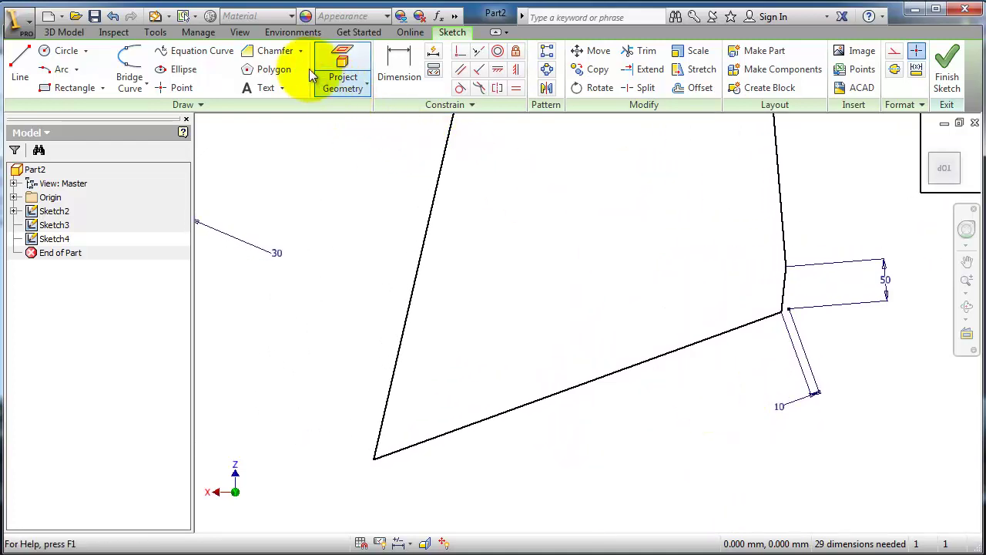
{"action": "left_click", "coordinate": [277, 51]}
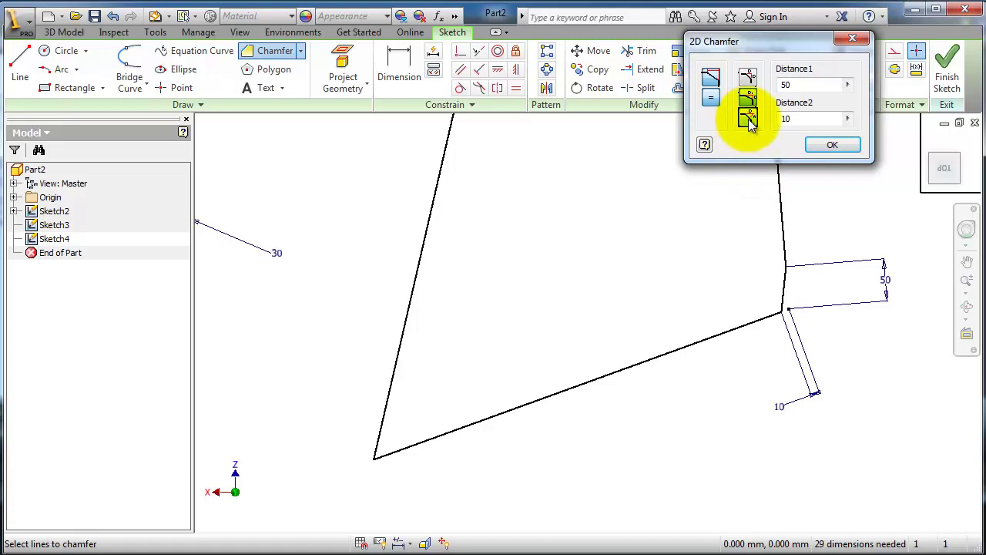
{"action": "key", "text": "F2"}
{"action": "mouse_move", "coordinate": [647, 253]}
{"action": "left_mouse_down"}
{"action": "mouse_move", "coordinate": [241, 363]}
{"action": "mouse_move", "coordinate": [140, 425]}
{"action": "left_mouse_up"}
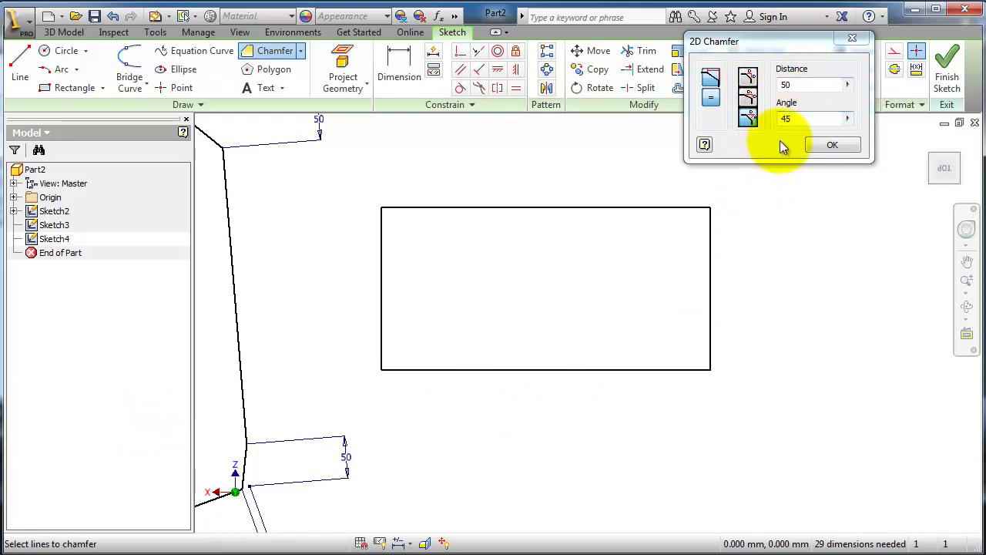
{"action": "left_click", "coordinate": [748, 79]}
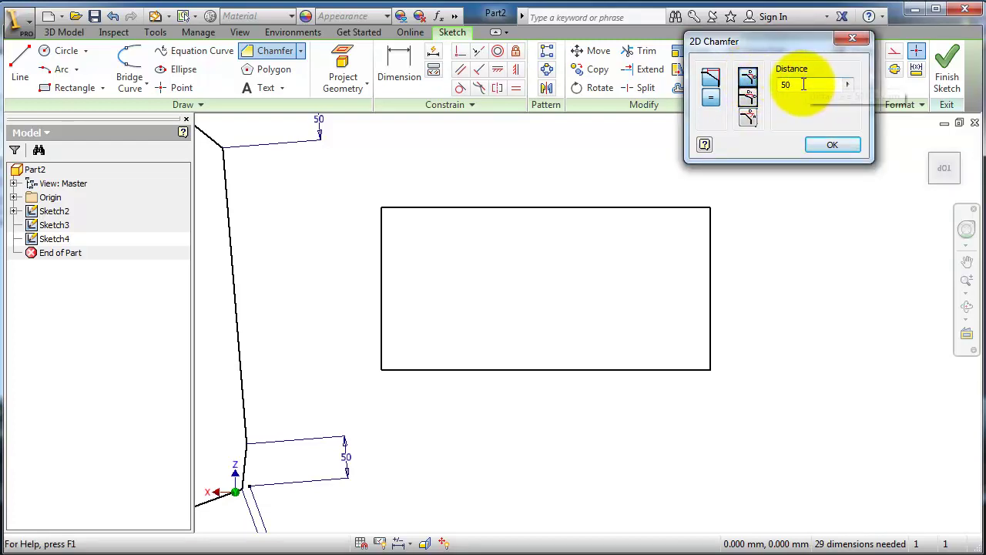
{"action": "left_click", "coordinate": [747, 118]}
{"action": "left_click", "coordinate": [682, 208]}
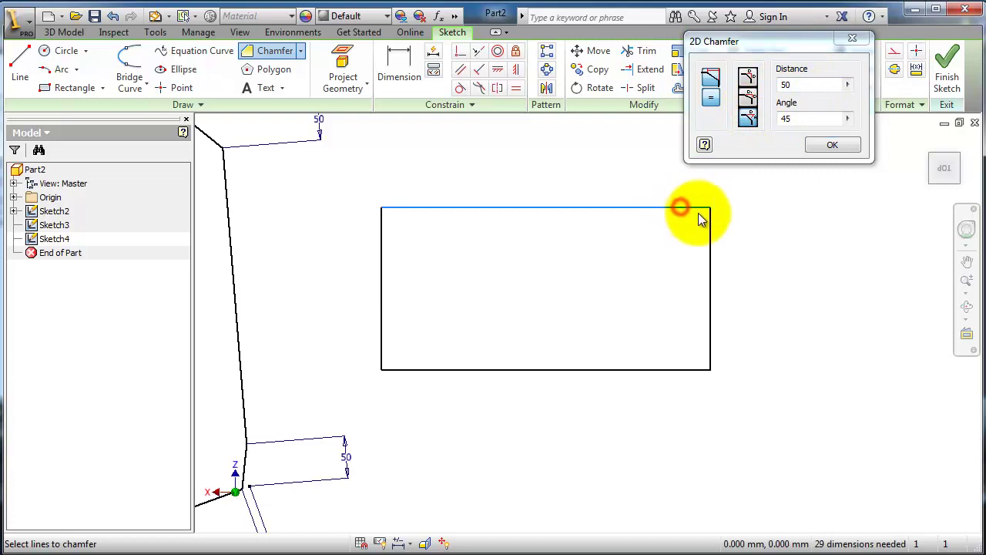
{"action": "left_click", "coordinate": [710, 222]}
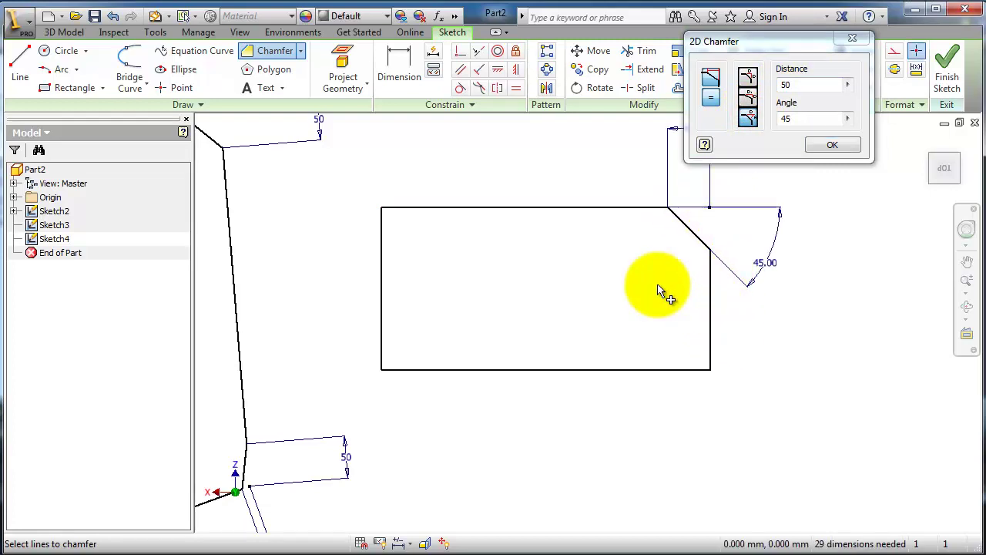
Chamfer the rectangle's bottom-right corner with an equal 50 mm distance.
{"action": "mouse_move", "coordinate": [660, 286]}
{"action": "middle_mouse_down"}
{"action": "mouse_move", "coordinate": [649, 359]}
{"action": "mouse_move", "coordinate": [646, 339]}
{"action": "middle_mouse_up"}
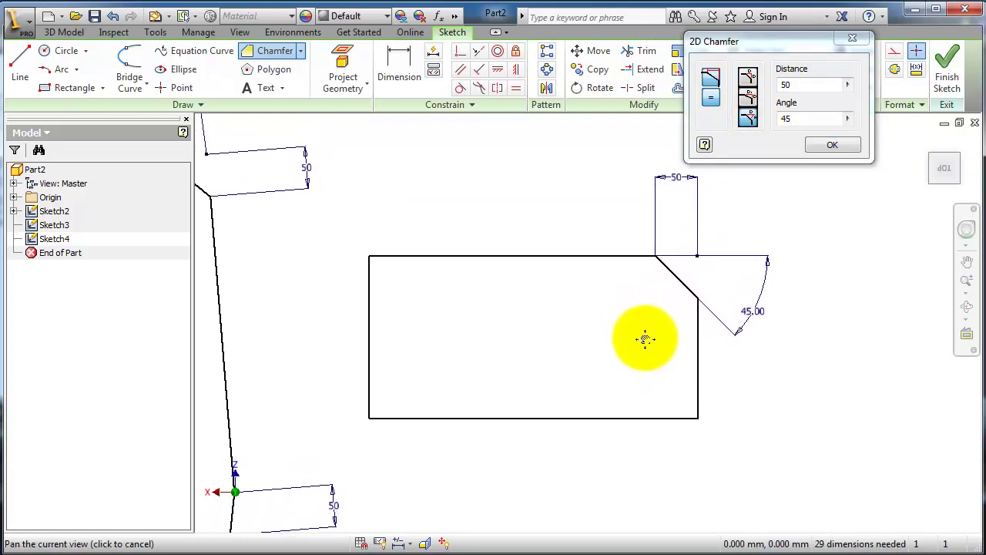
{"action": "scroll", "coordinate": [645, 339], "scroll_direction": "up", "scroll_amount": 3}
{"action": "left_click", "coordinate": [747, 77]}
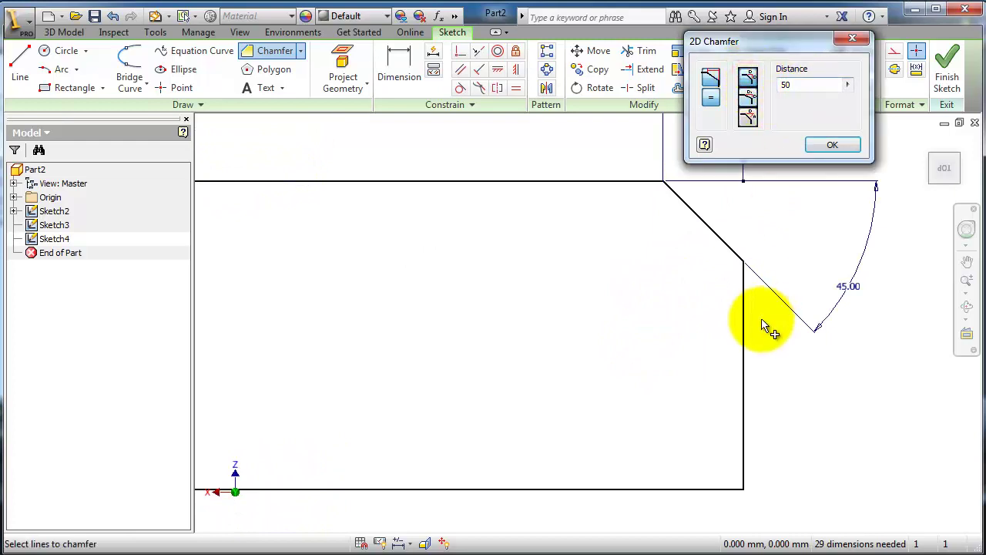
{"action": "left_click", "coordinate": [743, 376]}
{"action": "left_click", "coordinate": [681, 491]}
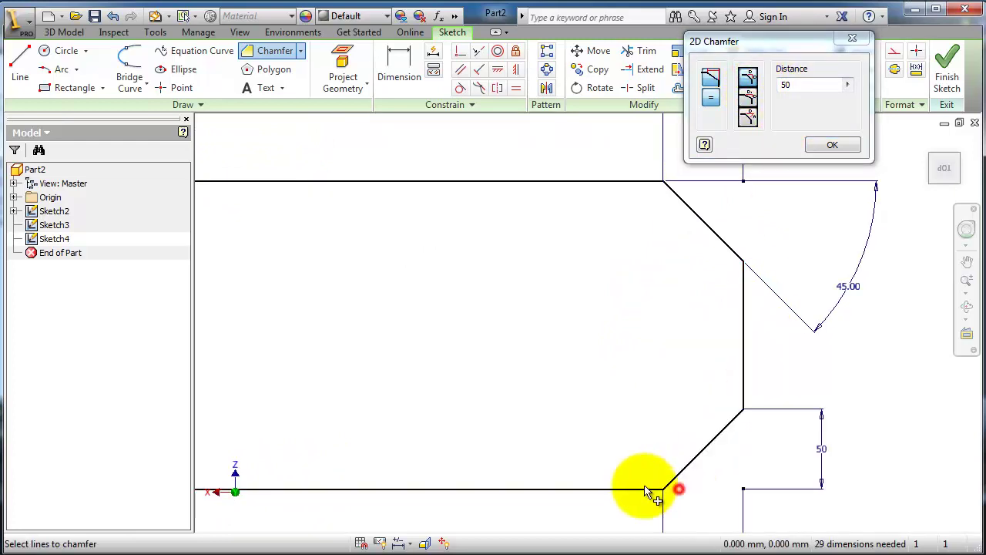
{"action": "middle_click_drag", "start_coordinate": [612, 402], "coordinate": [690, 416]}
{"action": "scroll", "coordinate": [690, 416], "scroll_direction": "down", "scroll_amount": 3}
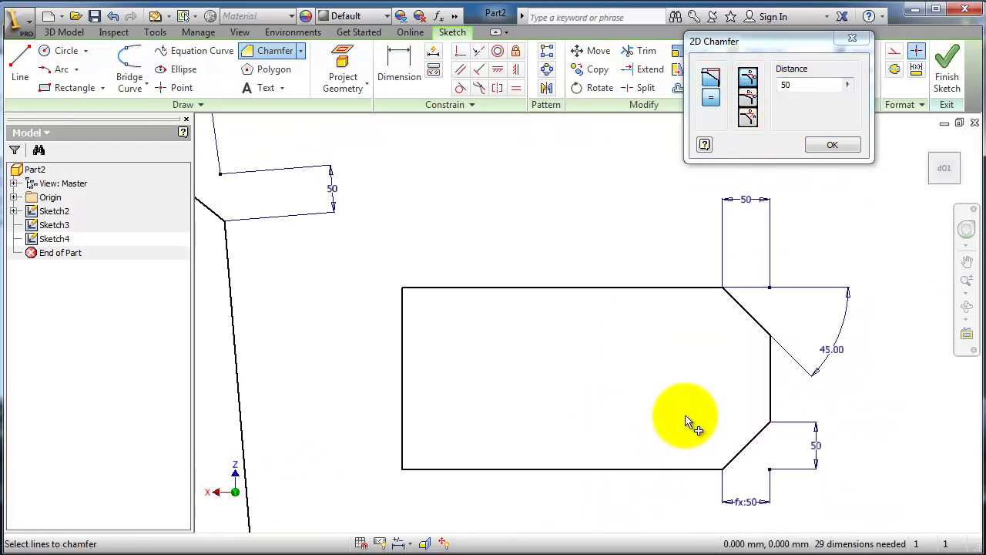
Chamfer the rectangle's top-left corner at distance 50 and 30°.
{"action": "left_click", "coordinate": [749, 117]}
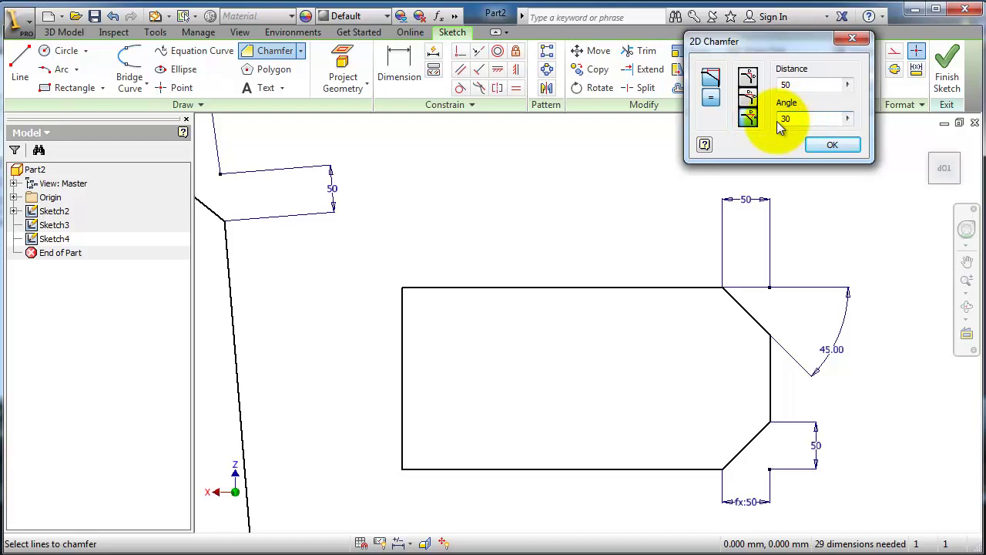
{"action": "left_click", "coordinate": [468, 288]}
{"action": "left_click", "coordinate": [401, 314]}
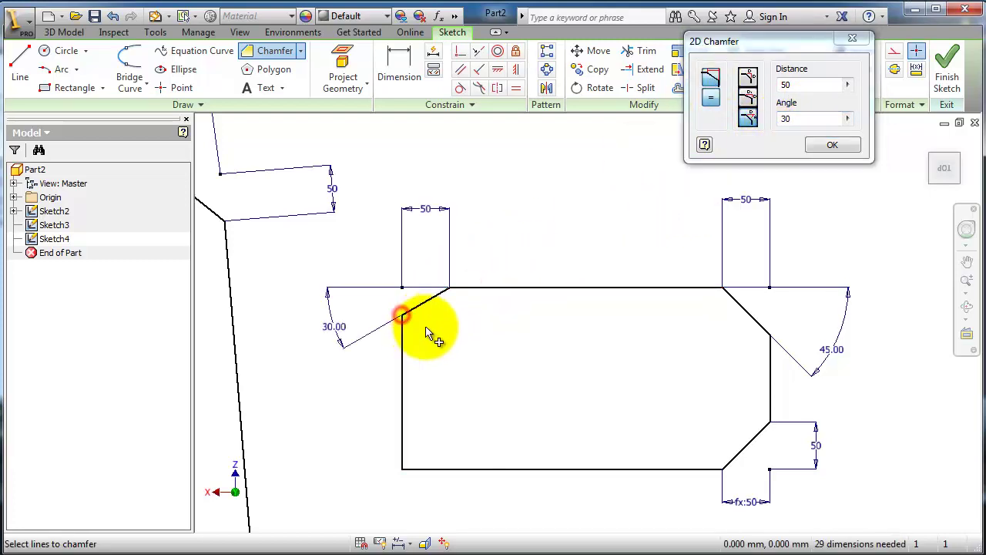
{"action": "mouse_move", "coordinate": [497, 368]}
{"action": "middle_mouse_down"}
{"action": "mouse_move", "coordinate": [515, 334]}
{"action": "mouse_move", "coordinate": [559, 299]}
{"action": "middle_mouse_up"}
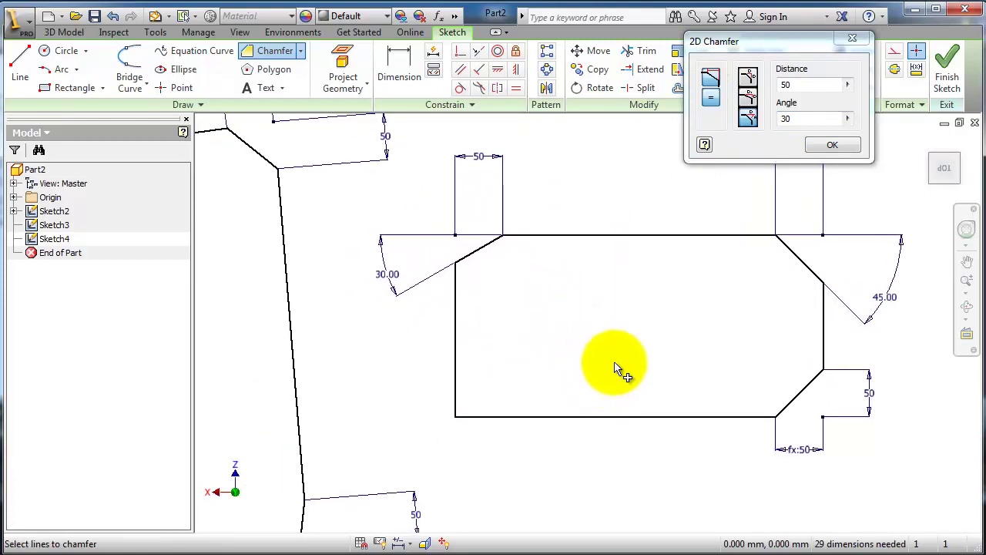
Change the angle to 60° and chamfer the bottom-left corner, then finish.
{"action": "double_click", "coordinate": [785, 118]}
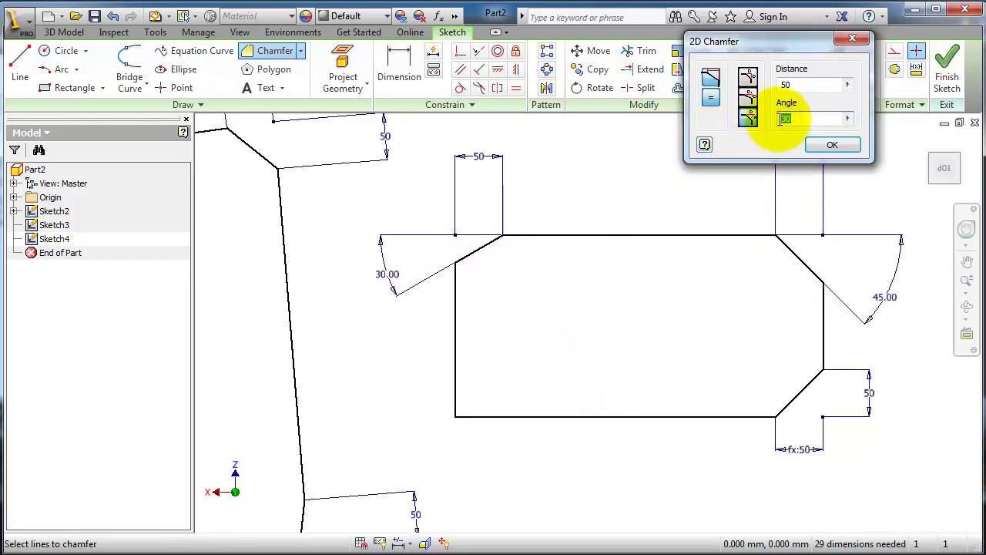
{"action": "type", "text": "60"}
{"action": "left_click", "coordinate": [455, 417]}
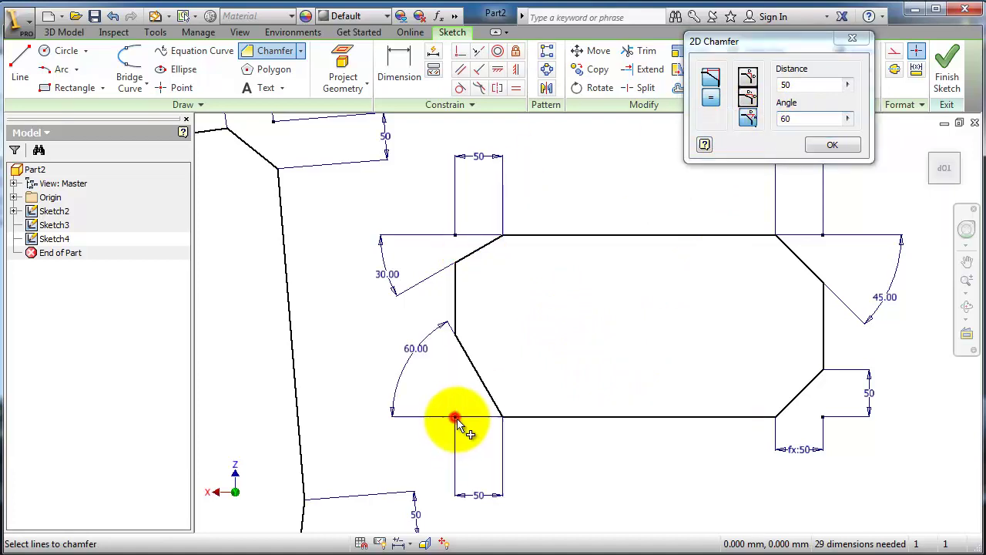
{"action": "mouse_move", "coordinate": [636, 378]}
{"action": "middle_mouse_down"}
{"action": "mouse_move", "coordinate": [590, 379]}
{"action": "mouse_move", "coordinate": [591, 367]}
{"action": "mouse_move", "coordinate": [594, 411]}
{"action": "middle_mouse_up"}
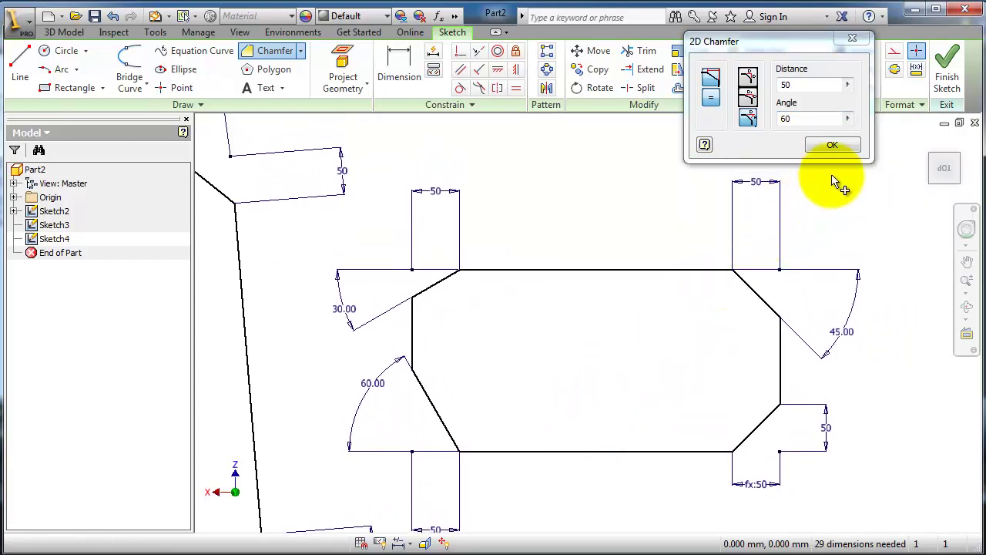
{"action": "left_click", "coordinate": [840, 149]}
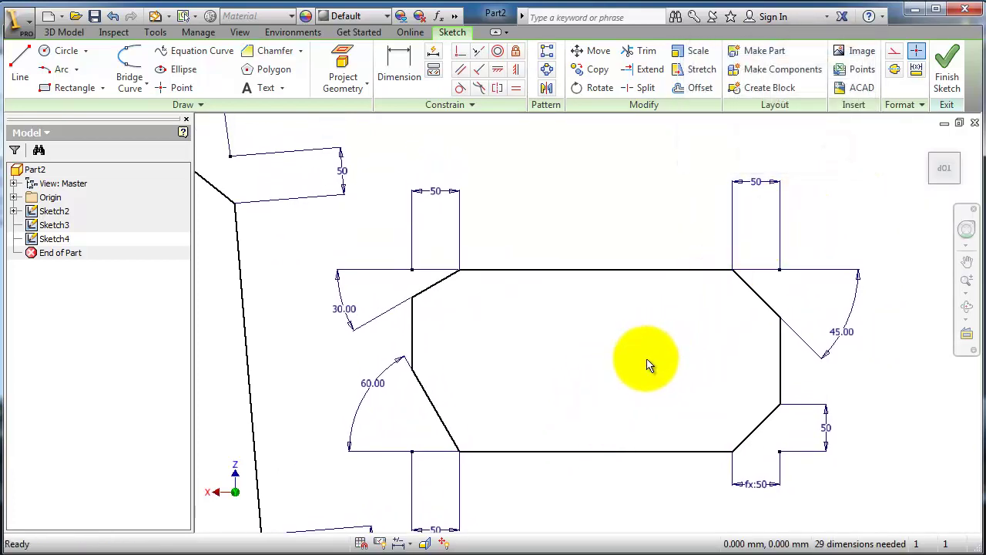
{"action": "mouse_move", "coordinate": [649, 331]}
{"action": "middle_mouse_down"}
{"action": "mouse_move", "coordinate": [659, 285]}
{"action": "mouse_move", "coordinate": [675, 295]}
{"action": "middle_mouse_up"}
{"action": "scroll", "coordinate": [682, 304], "scroll_direction": "down", "scroll_amount": 3}
{"action": "scroll", "coordinate": [552, 307], "scroll_direction": "up", "scroll_amount": 3}
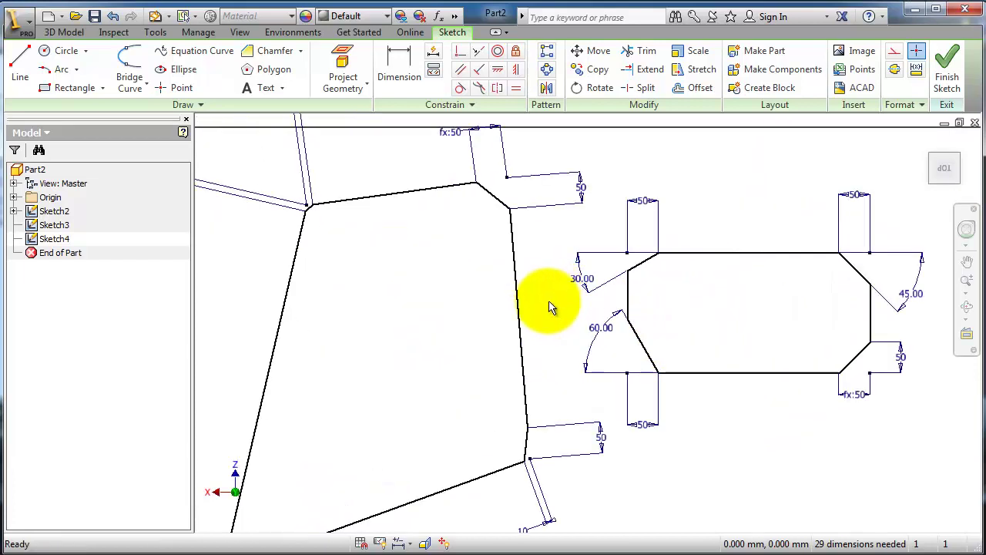
{"action": "scroll", "coordinate": [502, 317], "scroll_direction": "up", "scroll_amount": 3}
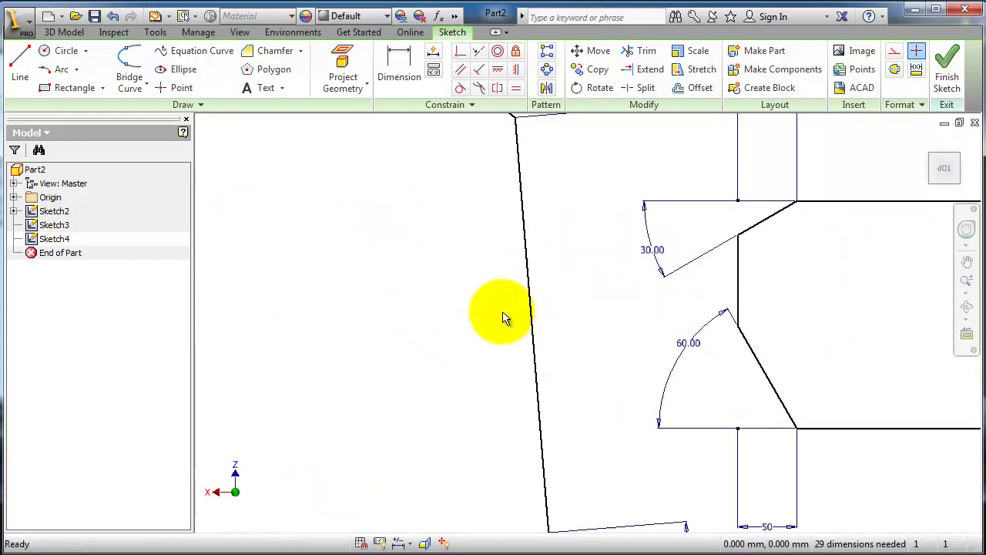
{"action": "scroll", "coordinate": [503, 319], "scroll_direction": "down", "scroll_amount": 3}
{"action": "mouse_move", "coordinate": [500, 328]}
{"action": "middle_mouse_down"}
{"action": "mouse_move", "coordinate": [474, 317]}
{"action": "mouse_move", "coordinate": [555, 315]}
{"action": "middle_mouse_up"}
{"action": "scroll", "coordinate": [559, 321], "scroll_direction": "up", "scroll_amount": 3}
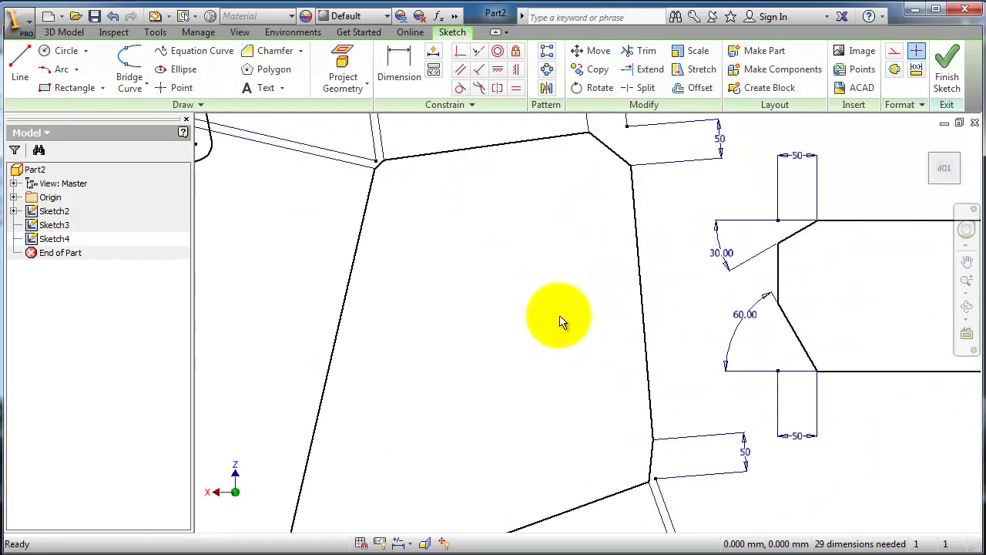